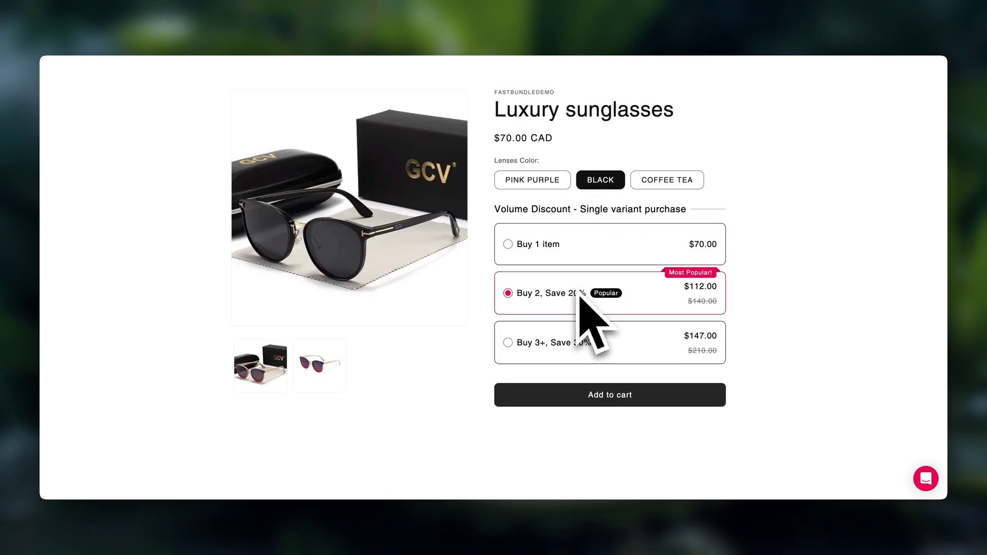
Pick the Buy 3+, Save 30% sunglasses offer and bump the quantity from 3 to 4.
{"action": "left_click", "coordinate": [580, 354]}
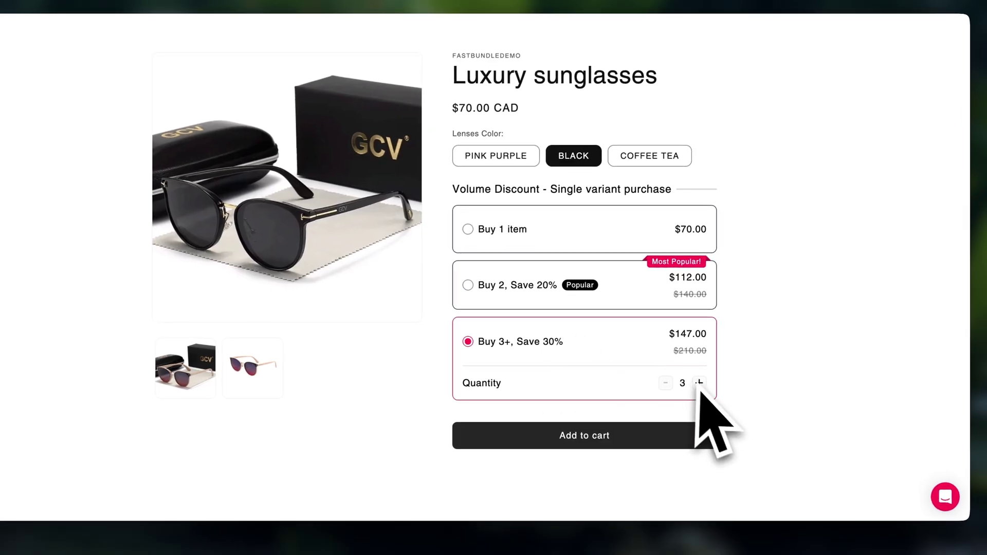
{"action": "left_click", "coordinate": [699, 383]}
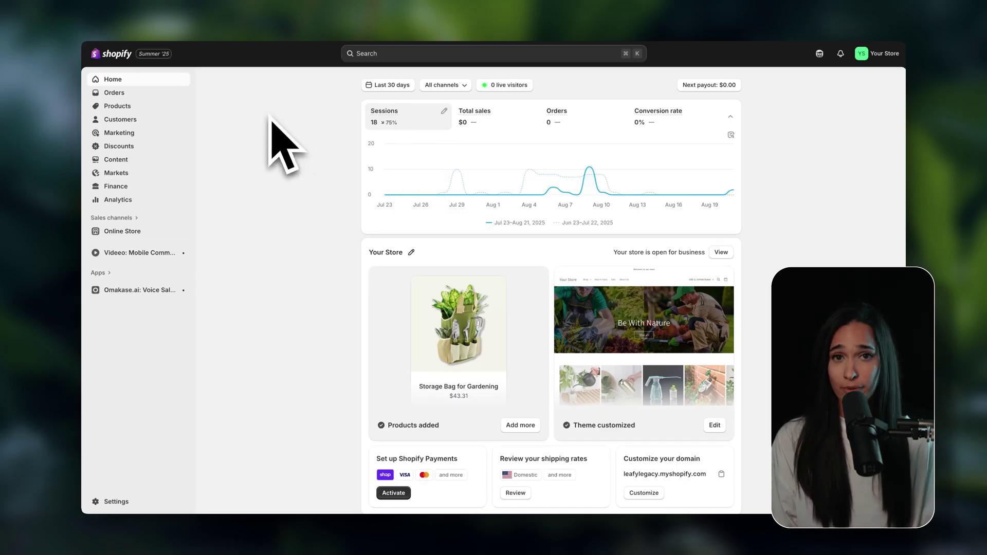
Search the Shopify App Store for 'fast bundle' and open the FBP | Fast Bundle Product listing.
{"action": "left_click", "coordinate": [378, 53]}
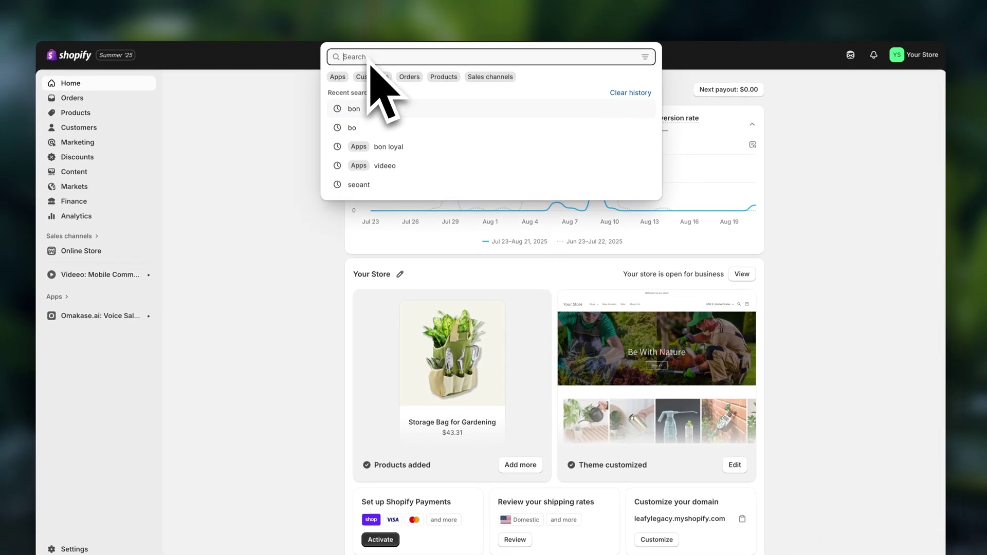
{"action": "type", "text": "fast bundle"}
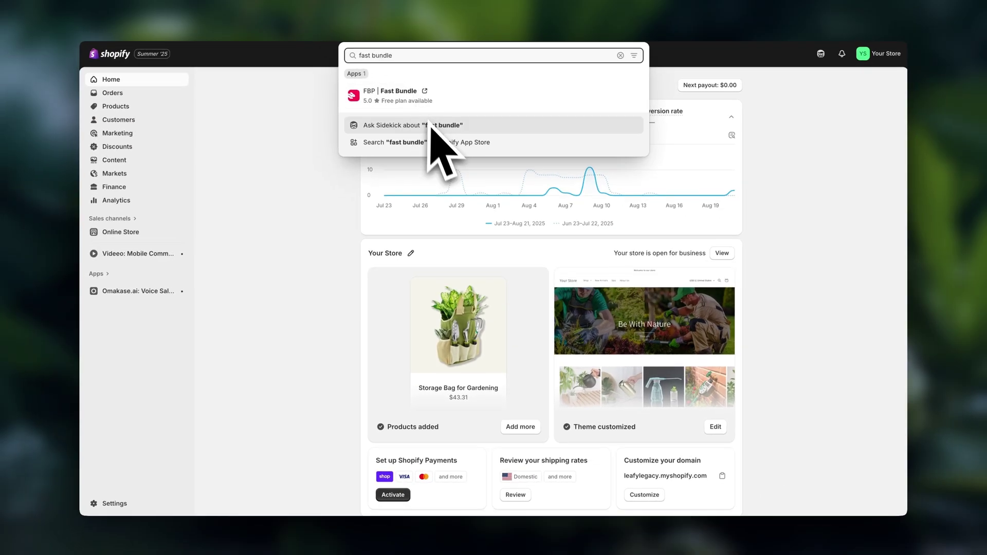
{"action": "left_click", "coordinate": [509, 145]}
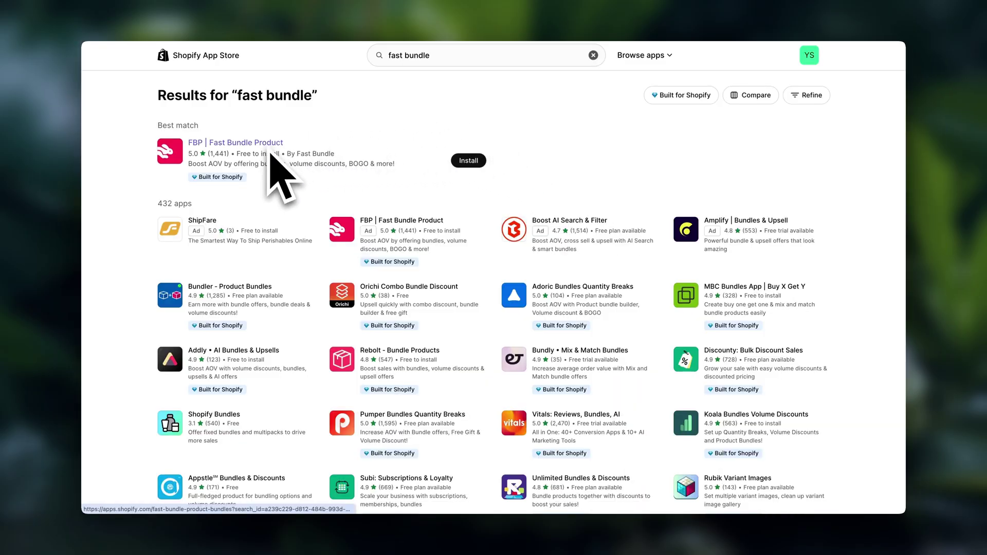
{"action": "left_click", "coordinate": [271, 156]}
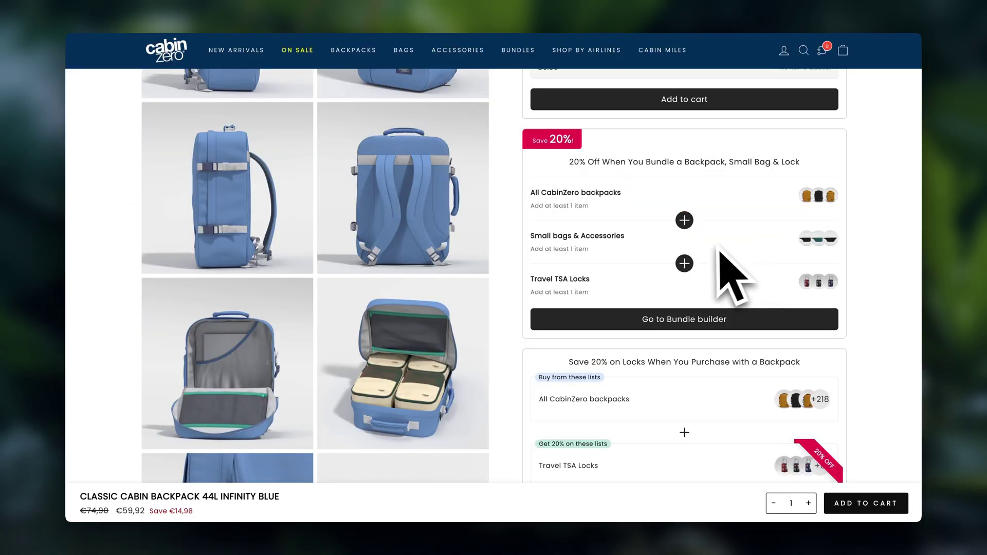
Browse the app listing and try the earplugs demo, switching between the Buy 1 and Buy 2 offers.
{"action": "scroll", "coordinate": [690, 275], "scroll_direction": "down", "scroll_amount": 4}
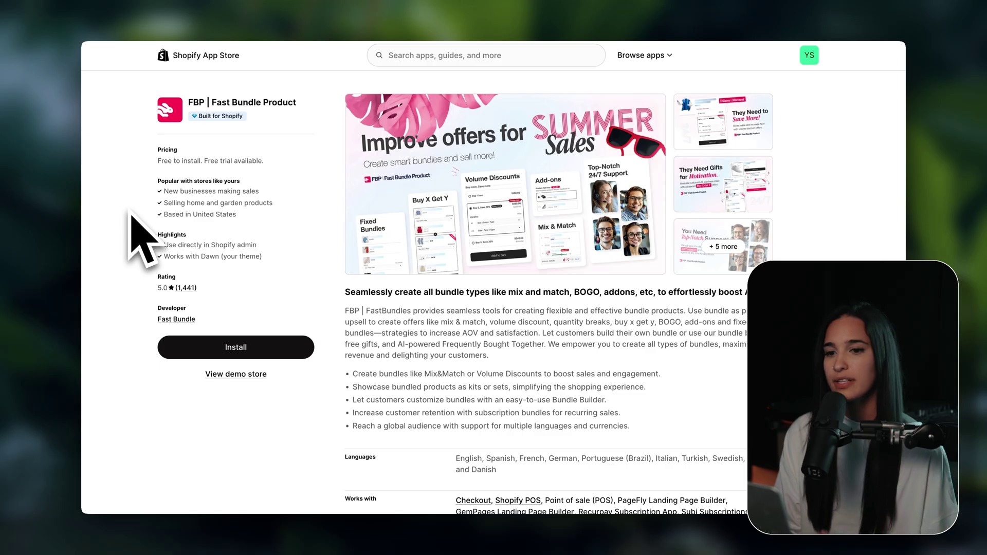
{"action": "scroll", "coordinate": [132, 216], "scroll_direction": "down", "scroll_amount": 3}
{"action": "scroll", "coordinate": [131, 215], "scroll_direction": "down", "scroll_amount": 2}
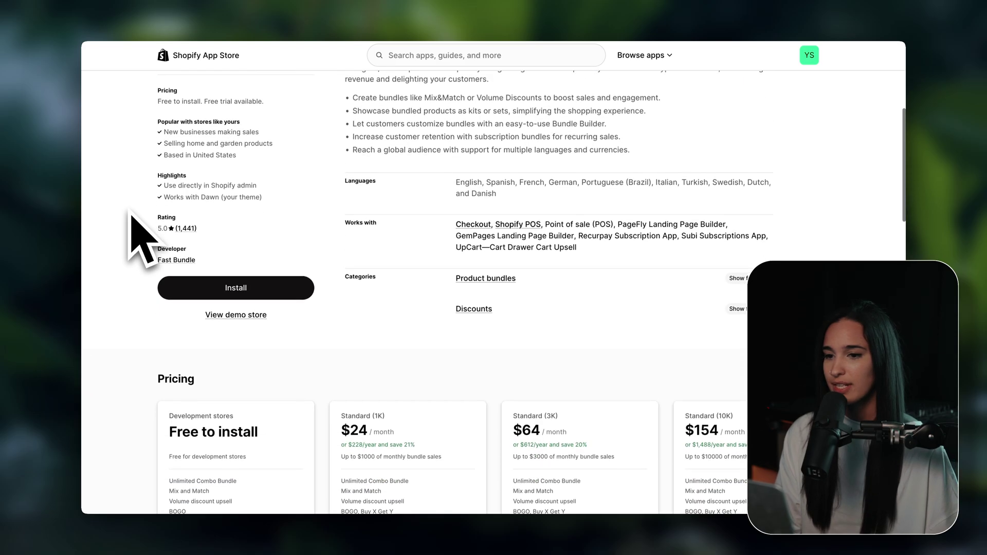
{"action": "scroll", "coordinate": [131, 216], "scroll_direction": "down", "scroll_amount": 4}
{"action": "scroll", "coordinate": [138, 238], "scroll_direction": "down", "scroll_amount": 1}
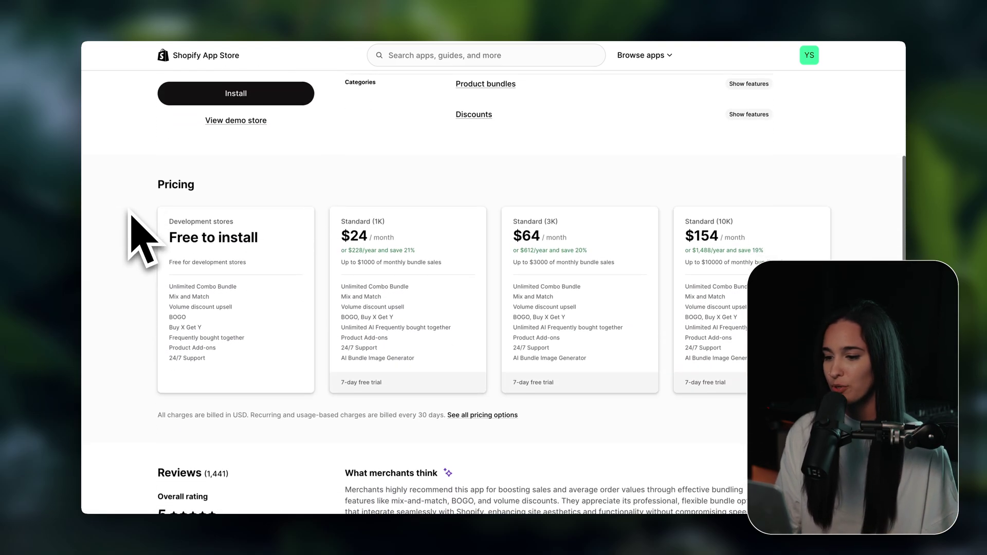
{"action": "scroll", "coordinate": [140, 237], "scroll_direction": "down", "scroll_amount": 2}
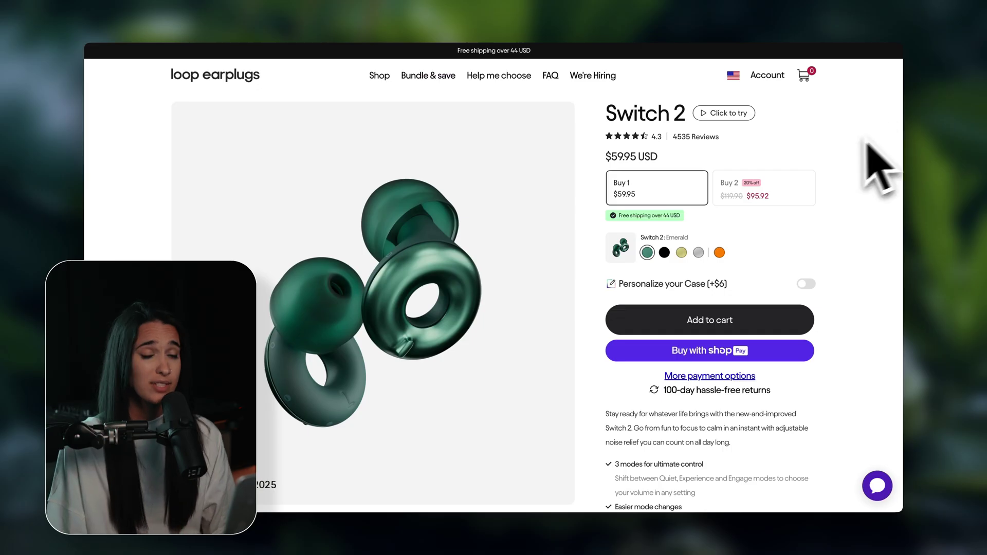
{"action": "left_click", "coordinate": [800, 190]}
{"action": "left_click", "coordinate": [686, 198]}
{"action": "left_click", "coordinate": [771, 199]}
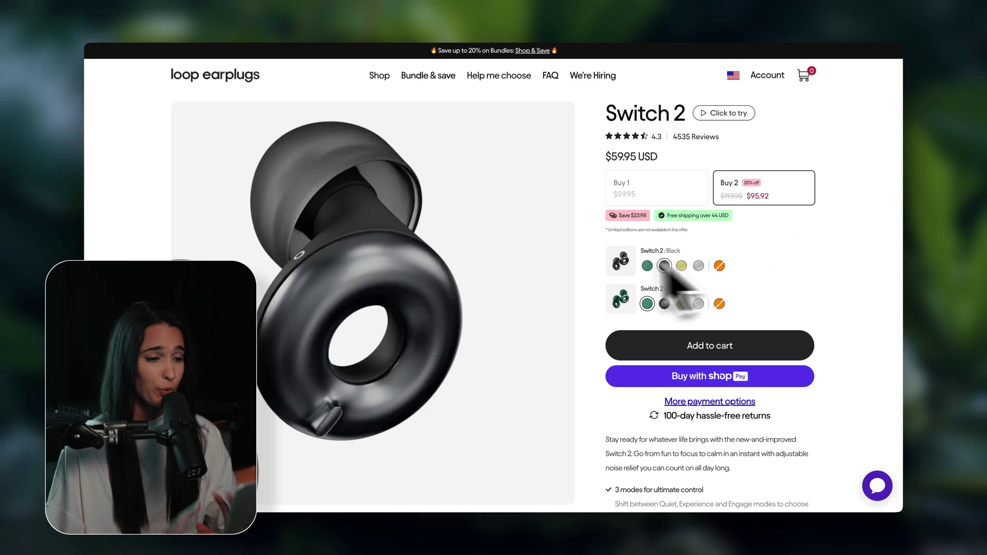
Expand the Discounts feature details under pricing and install the Fast Bundle app.
{"action": "scroll", "coordinate": [473, 276], "scroll_direction": "down", "scroll_amount": 4}
{"action": "scroll", "coordinate": [533, 261], "scroll_direction": "down", "scroll_amount": 7}
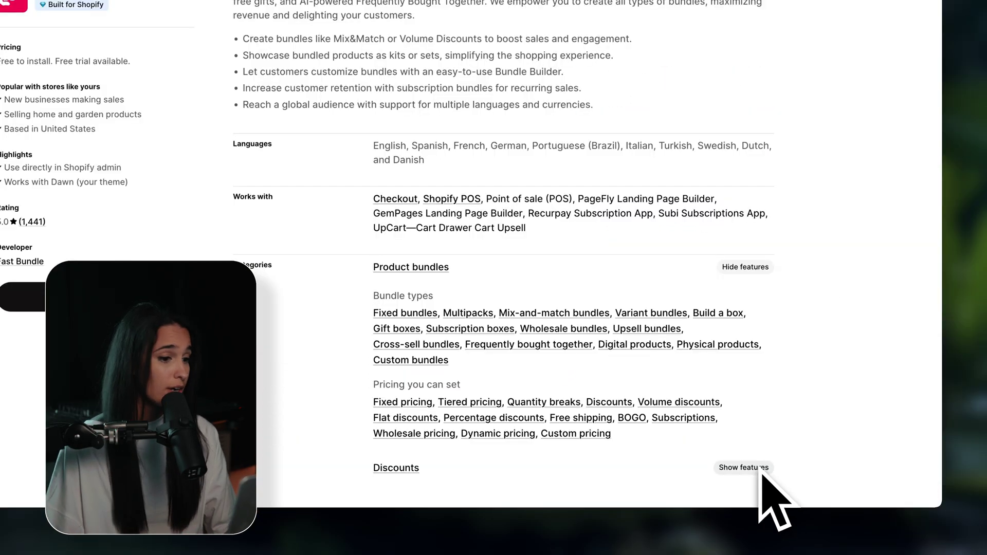
{"action": "scroll", "coordinate": [761, 468], "scroll_direction": "down", "scroll_amount": 1}
{"action": "left_click", "coordinate": [762, 468]}
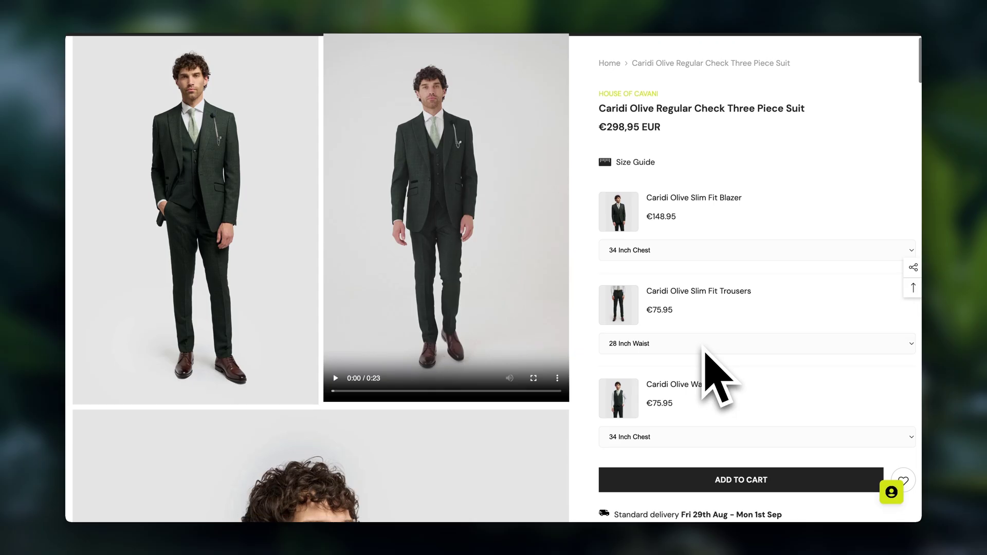
{"action": "scroll", "coordinate": [702, 350], "scroll_direction": "down", "scroll_amount": 8}
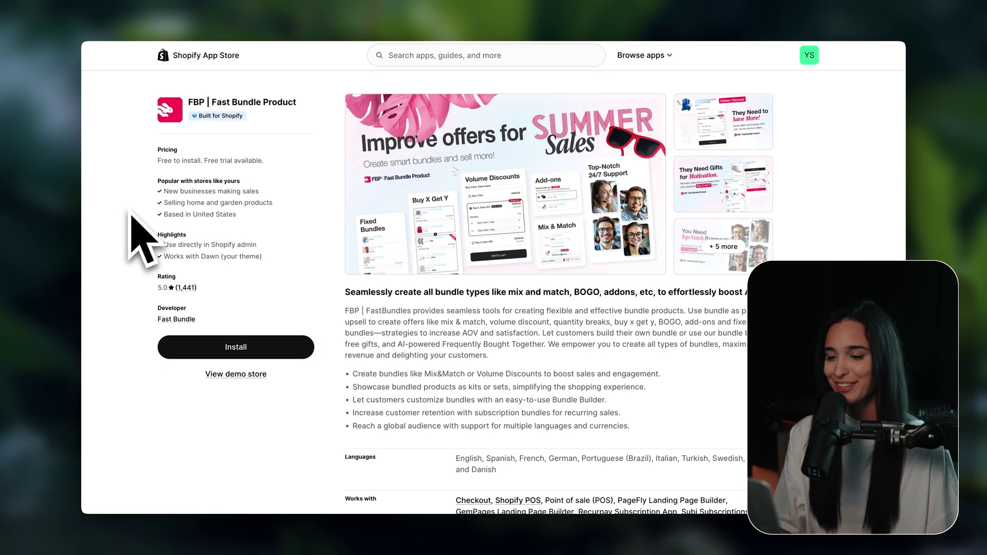
{"action": "scroll", "coordinate": [627, 316], "scroll_direction": "down", "scroll_amount": 5}
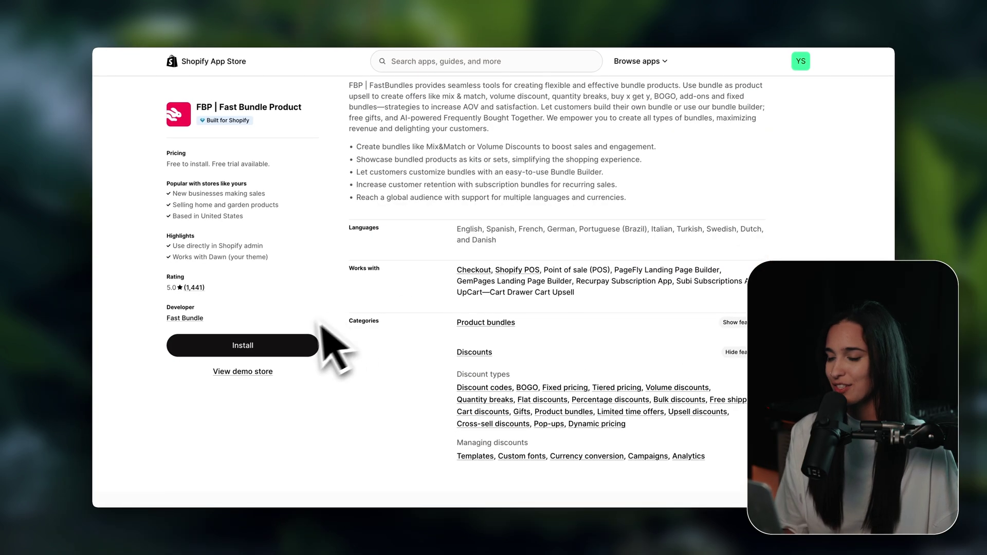
{"action": "left_click", "coordinate": [253, 350]}
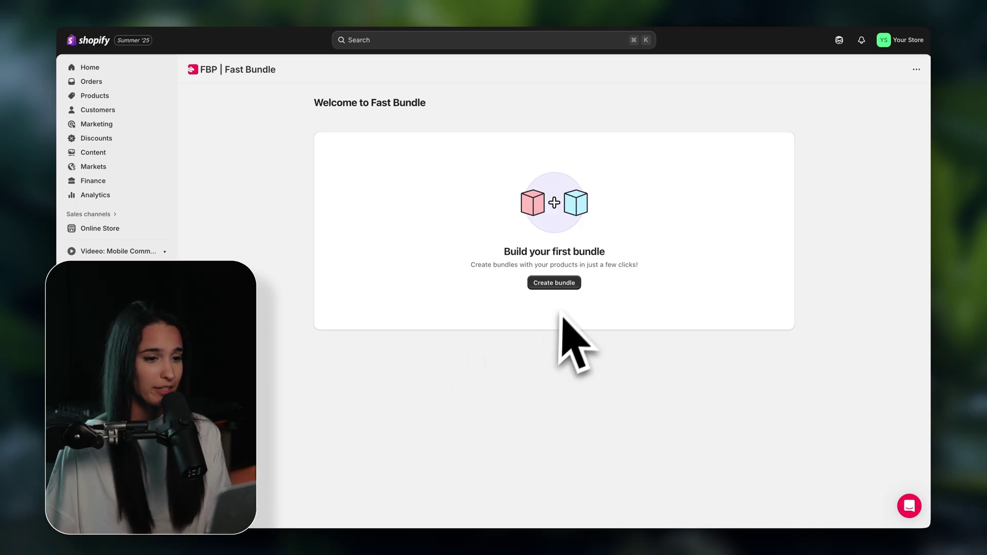
Create a first bundle and review the six bundle types and the Bundle gallery templates.
{"action": "left_click", "coordinate": [565, 287]}
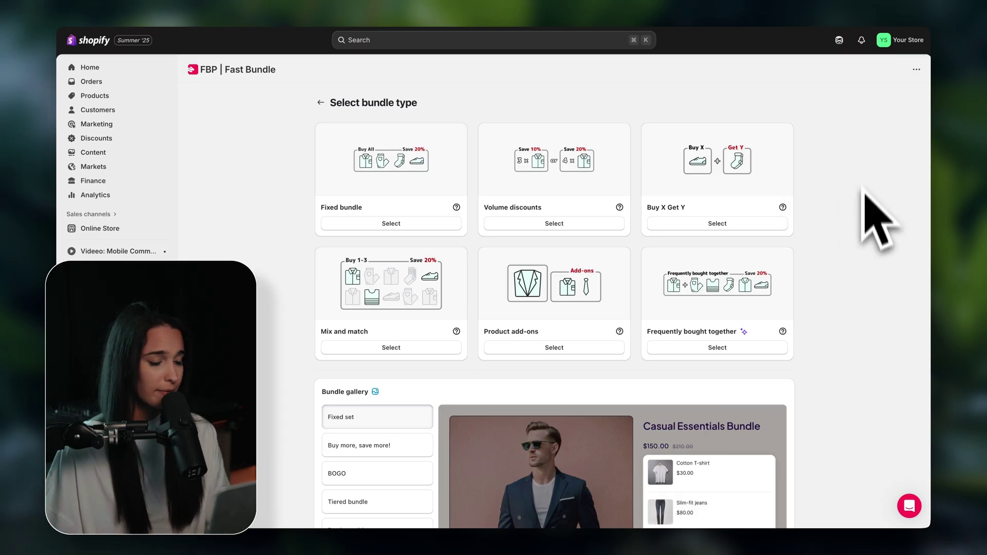
{"action": "scroll", "coordinate": [866, 252], "scroll_direction": "down", "scroll_amount": 3}
{"action": "scroll", "coordinate": [865, 253], "scroll_direction": "down", "scroll_amount": 1}
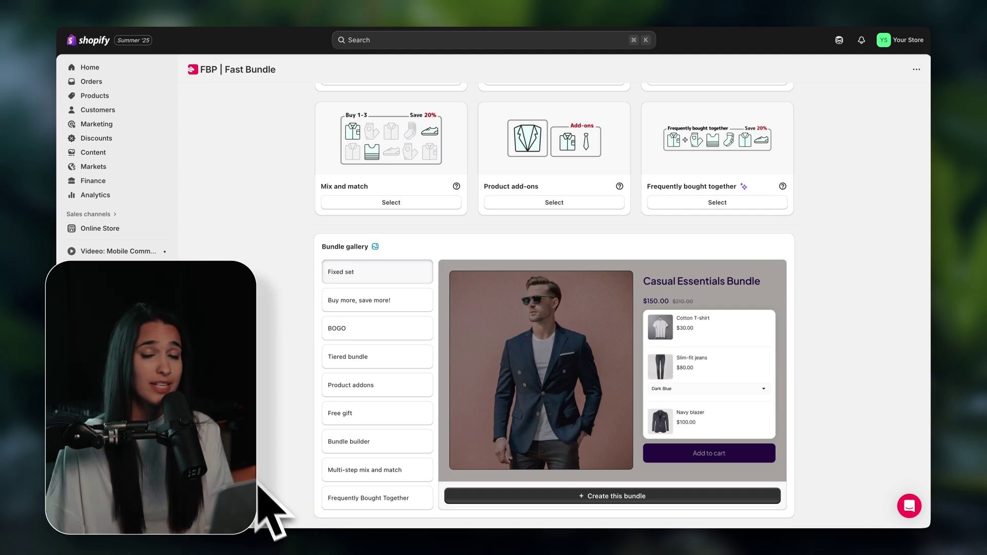
{"action": "scroll", "coordinate": [258, 473], "scroll_direction": "up", "scroll_amount": 5}
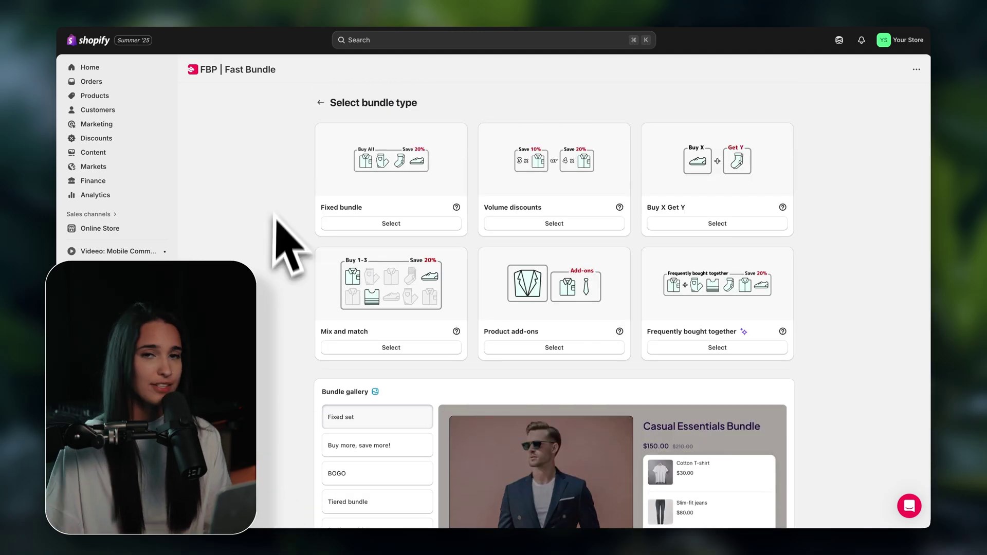
Preview the Buy more, save more! Face Mask example with its quantity tiers.
{"action": "scroll", "coordinate": [276, 255], "scroll_direction": "down", "scroll_amount": 5}
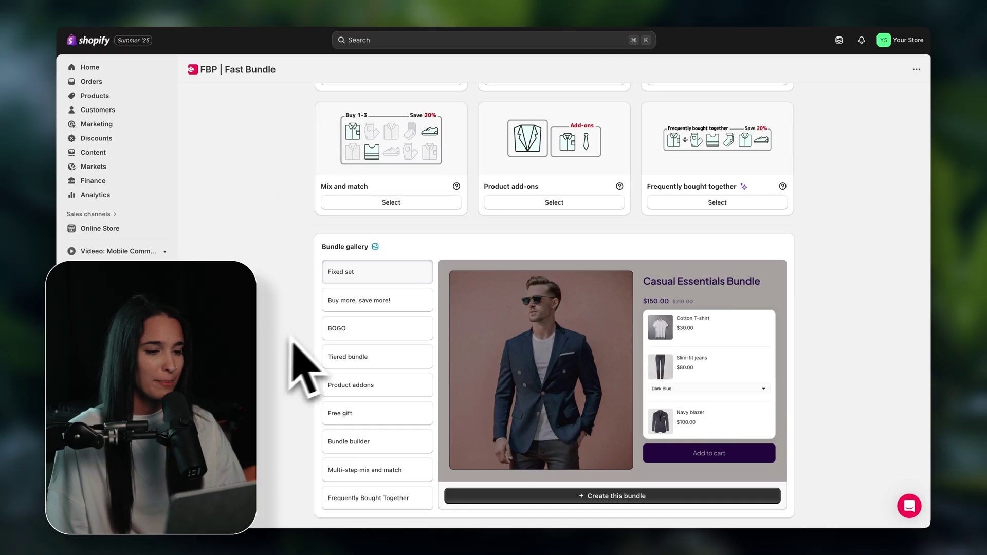
{"action": "left_click", "coordinate": [411, 307]}
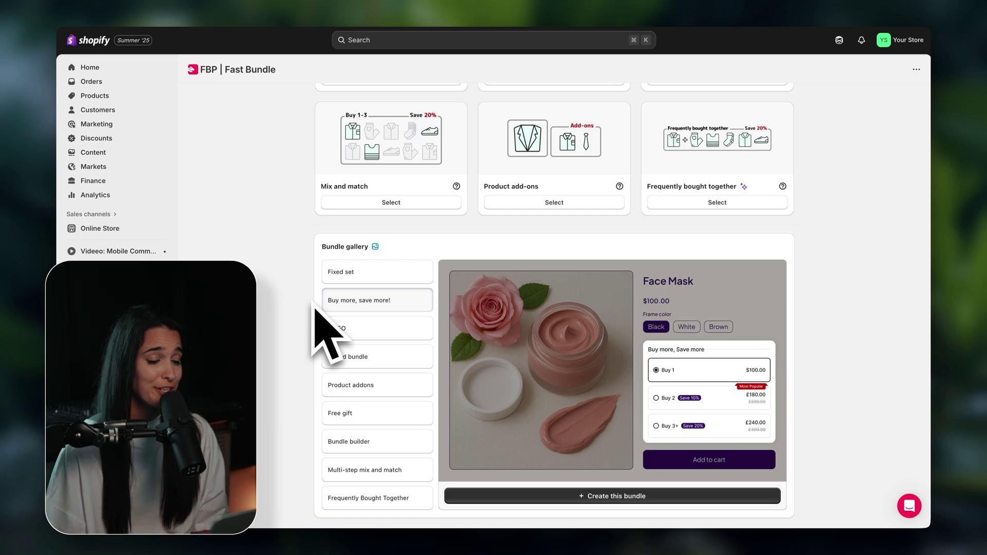
Preview the Tiered bundle, add the Foundation Brush and Eyeshadow Palette, then preview Product addons.
{"action": "left_click", "coordinate": [395, 360]}
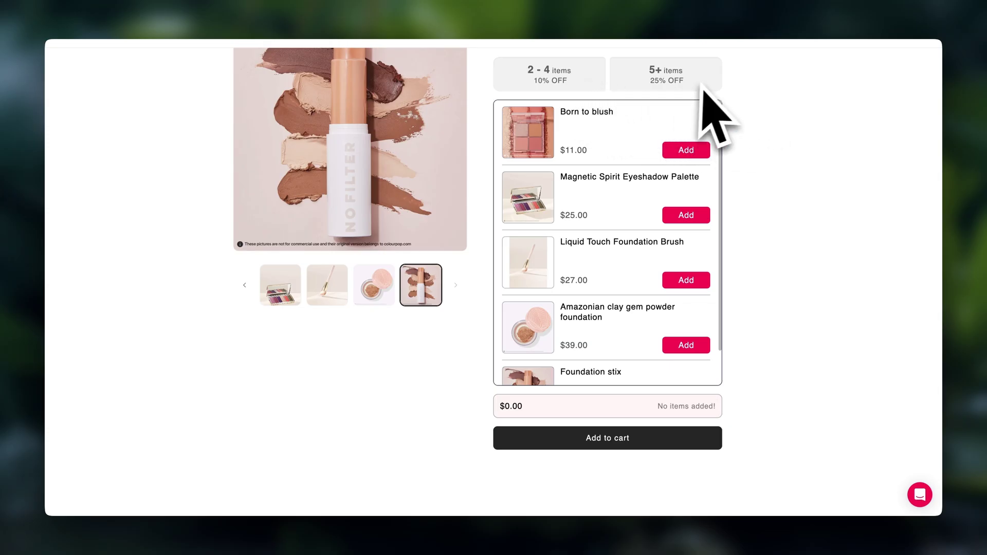
{"action": "scroll", "coordinate": [680, 219], "scroll_direction": "down", "scroll_amount": 1}
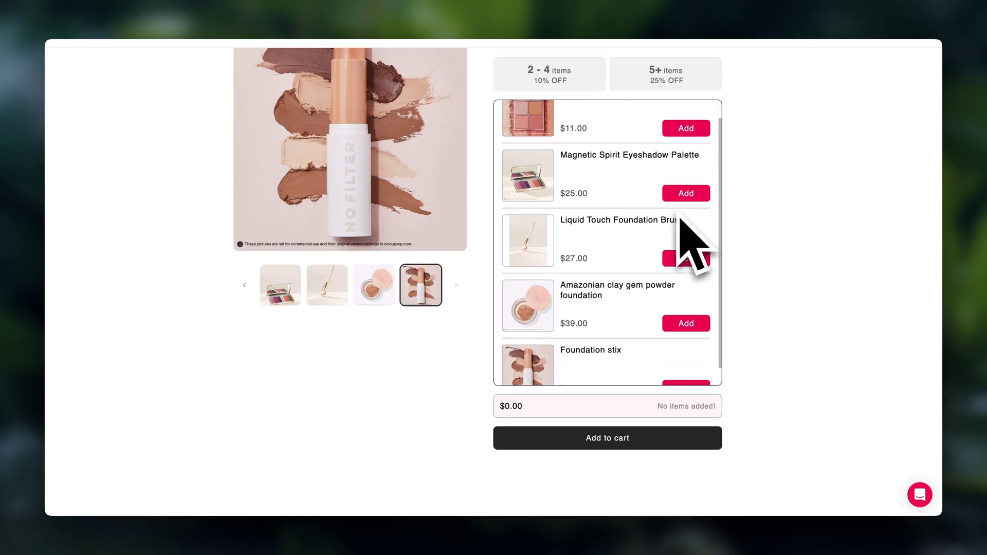
{"action": "left_click", "coordinate": [685, 245]}
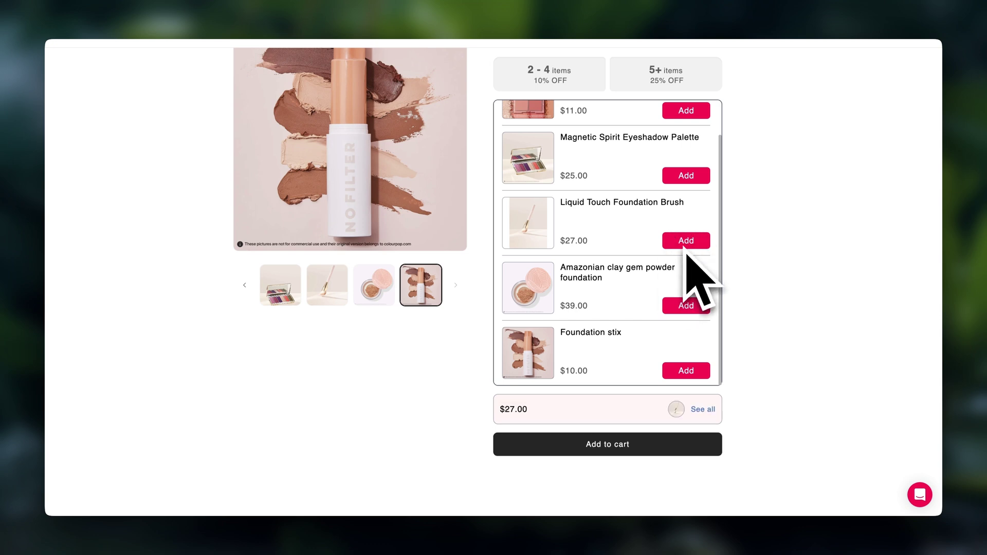
{"action": "left_click", "coordinate": [691, 181]}
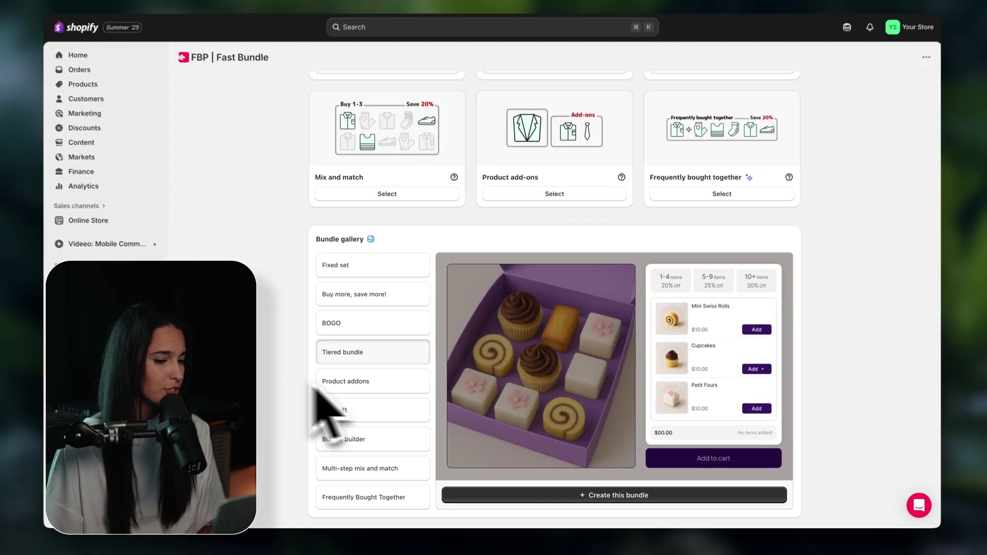
{"action": "left_click", "coordinate": [344, 380]}
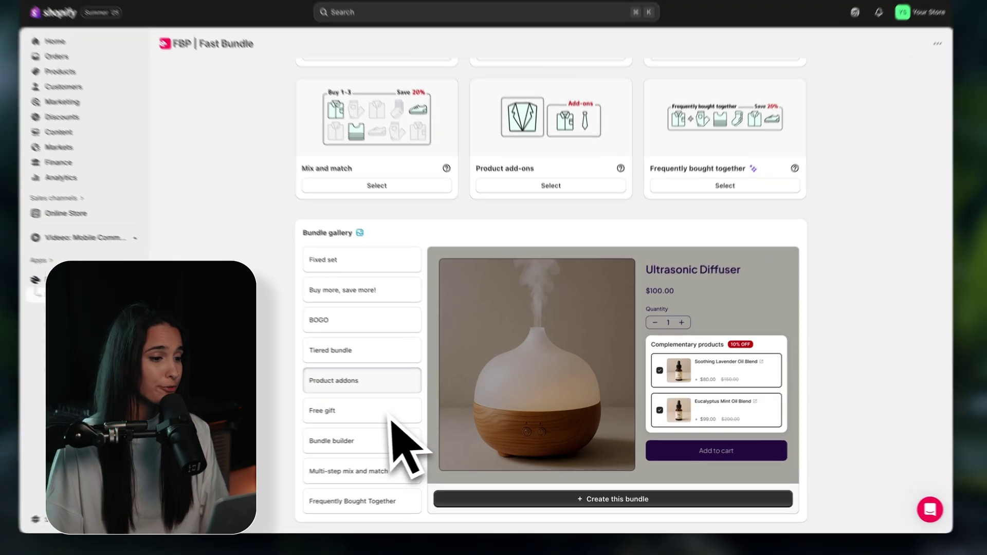
Show the Free gift example: Hydrating Face Cream with a choice of free gift.
{"action": "left_click", "coordinate": [399, 418]}
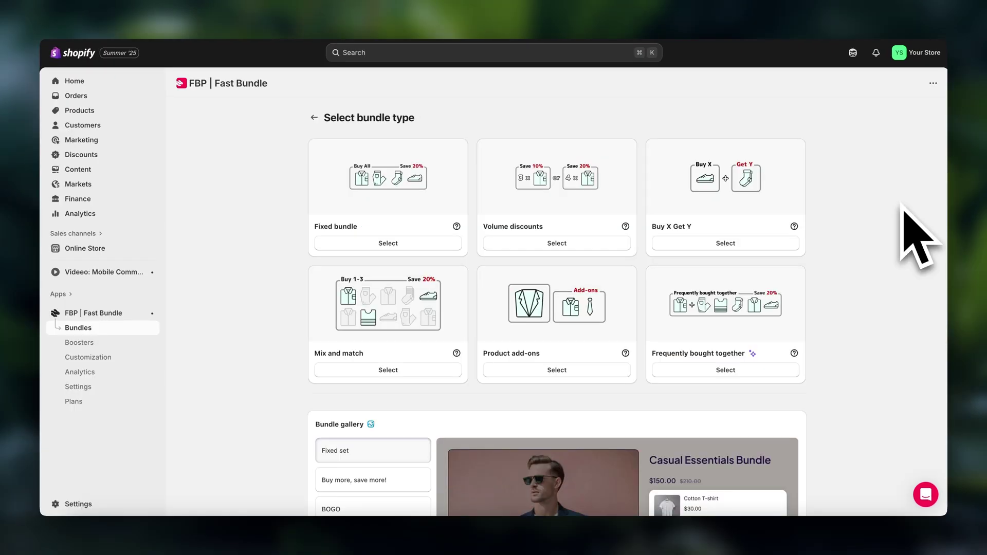
Check the Buy X Get Y templates, then preview the Bundle builder gallery example.
{"action": "left_click", "coordinate": [766, 249]}
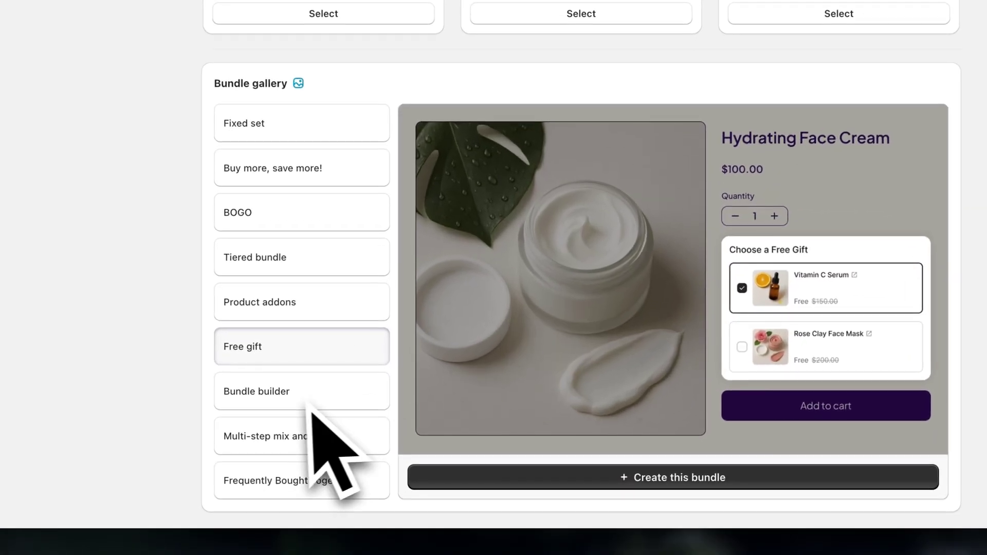
{"action": "left_click", "coordinate": [308, 404]}
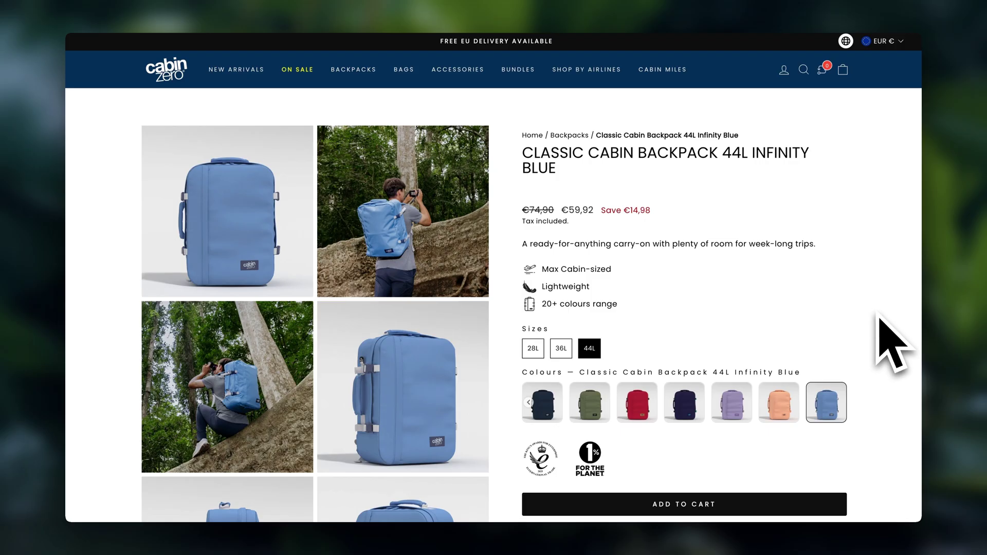
In the CabinZero bundle builder, expand then collapse Backpacks & Rucksacks, and expand Packing Cubes & Cabin Cubes.
{"action": "scroll", "coordinate": [879, 317], "scroll_direction": "down", "scroll_amount": 7}
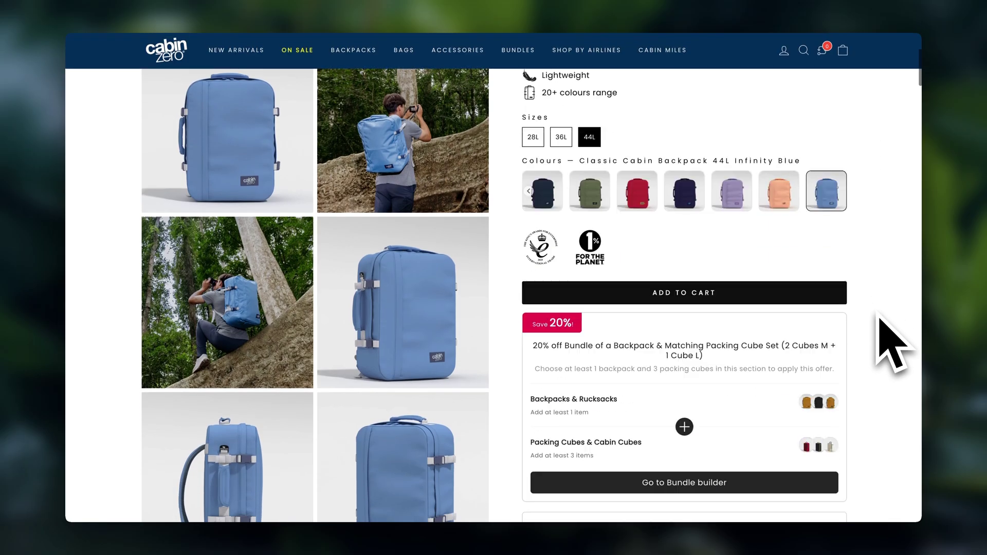
{"action": "scroll", "coordinate": [880, 321], "scroll_direction": "down", "scroll_amount": 2}
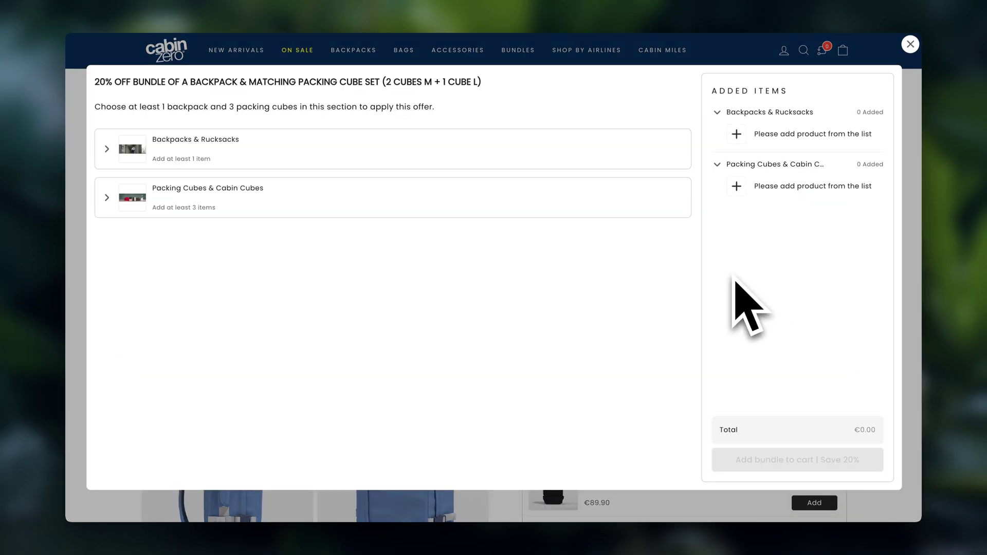
{"action": "left_click", "coordinate": [112, 158]}
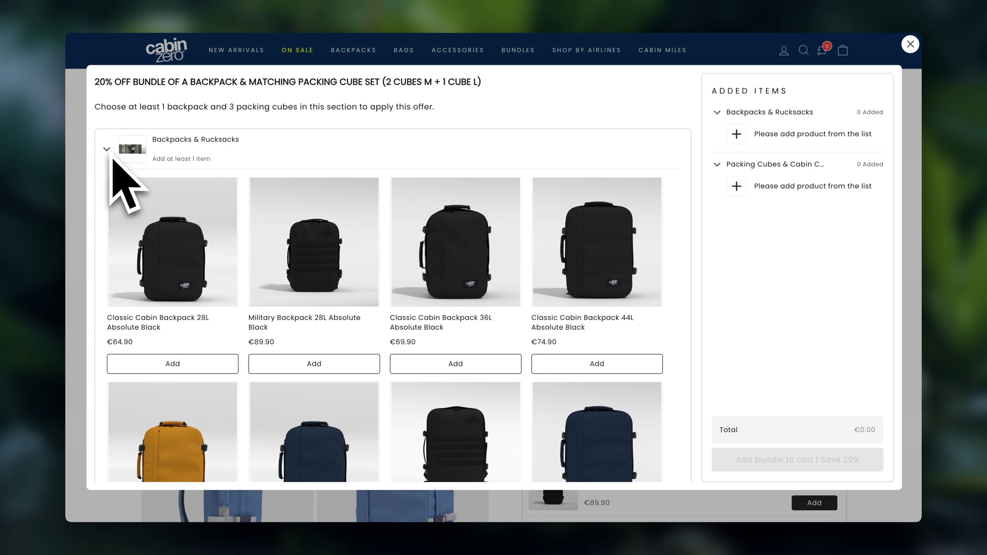
{"action": "scroll", "coordinate": [311, 360], "scroll_direction": "down", "scroll_amount": 5}
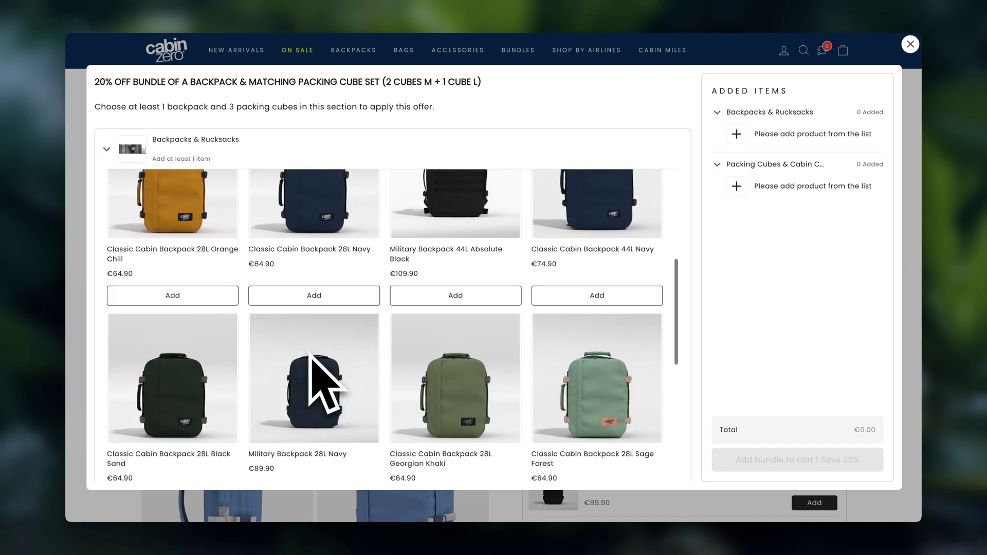
{"action": "scroll", "coordinate": [311, 355], "scroll_direction": "down", "scroll_amount": 6}
{"action": "left_click", "coordinate": [110, 159]}
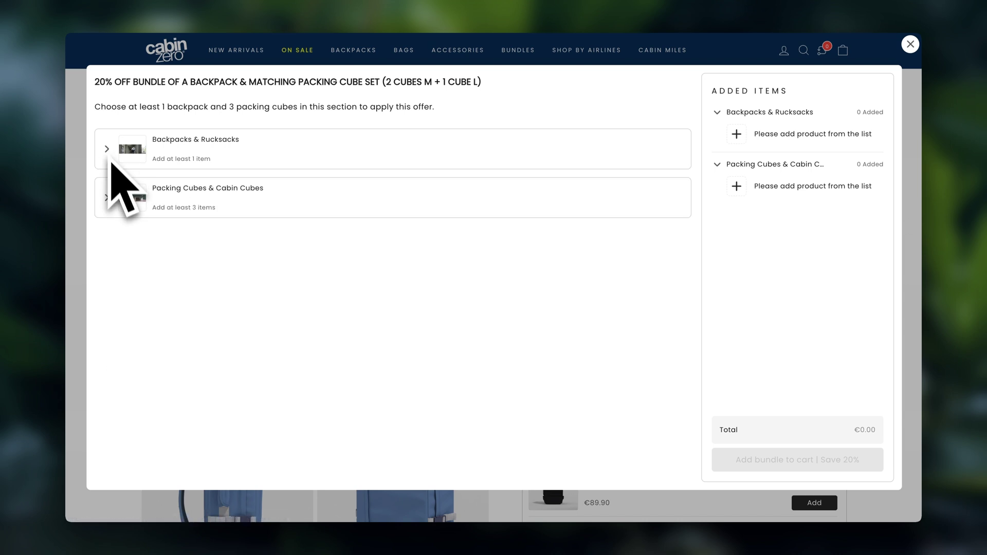
{"action": "left_click", "coordinate": [111, 197]}
{"action": "scroll", "coordinate": [154, 288], "scroll_direction": "down", "scroll_amount": 3}
{"action": "scroll", "coordinate": [175, 324], "scroll_direction": "down", "scroll_amount": 3}
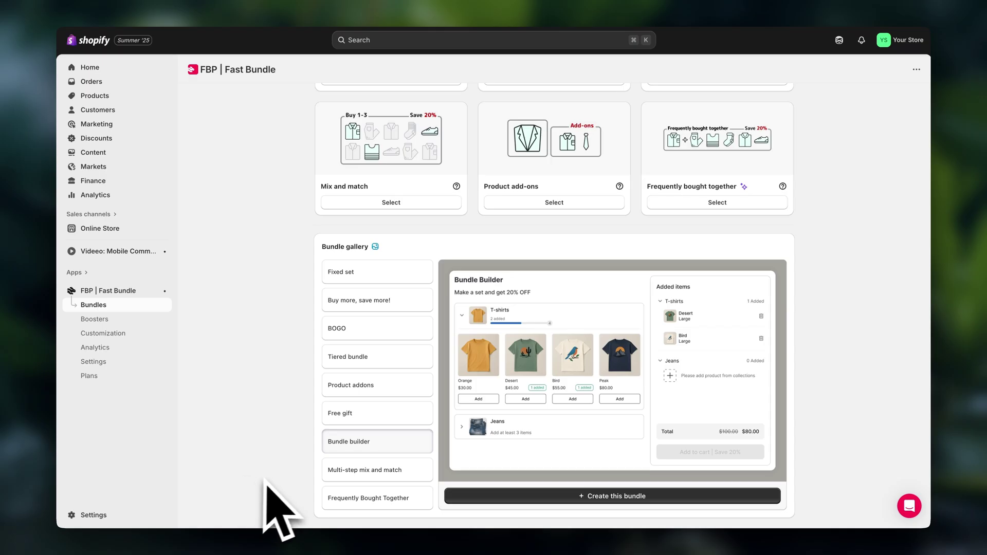
Preview Multi-step mix and match, then the $650.00 Frequently Bought Together example, and scroll back up.
{"action": "left_click", "coordinate": [419, 475]}
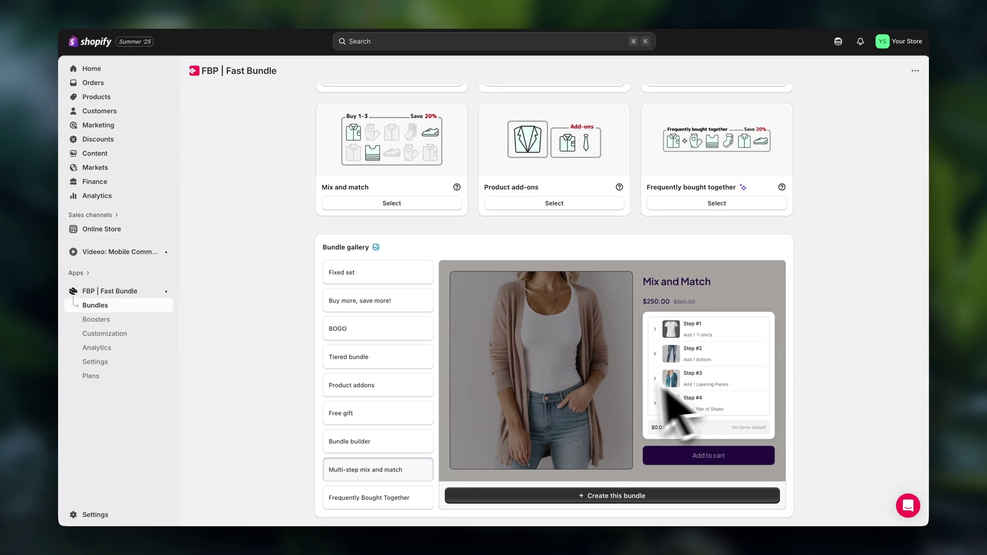
{"action": "left_click", "coordinate": [425, 507]}
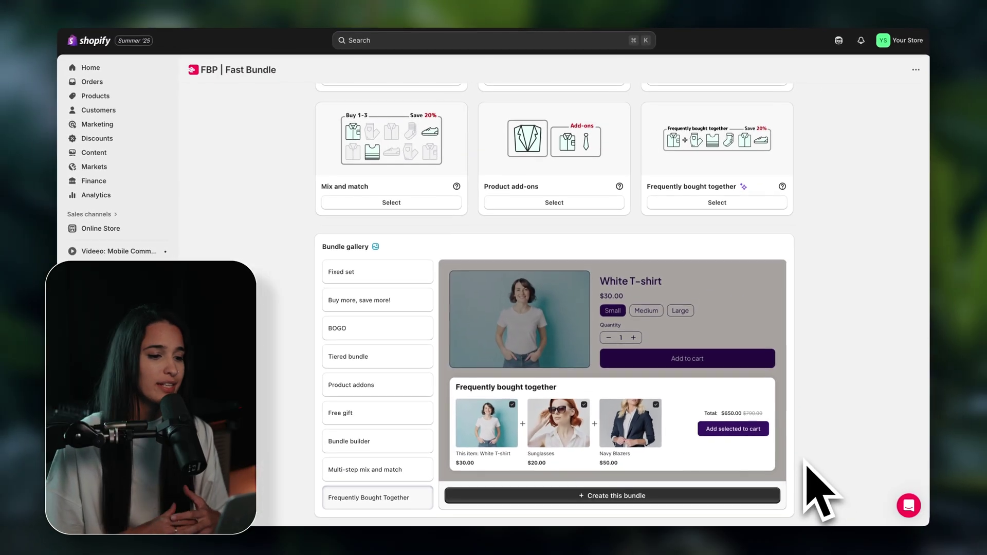
{"action": "scroll", "coordinate": [295, 182], "scroll_direction": "up", "scroll_amount": 3}
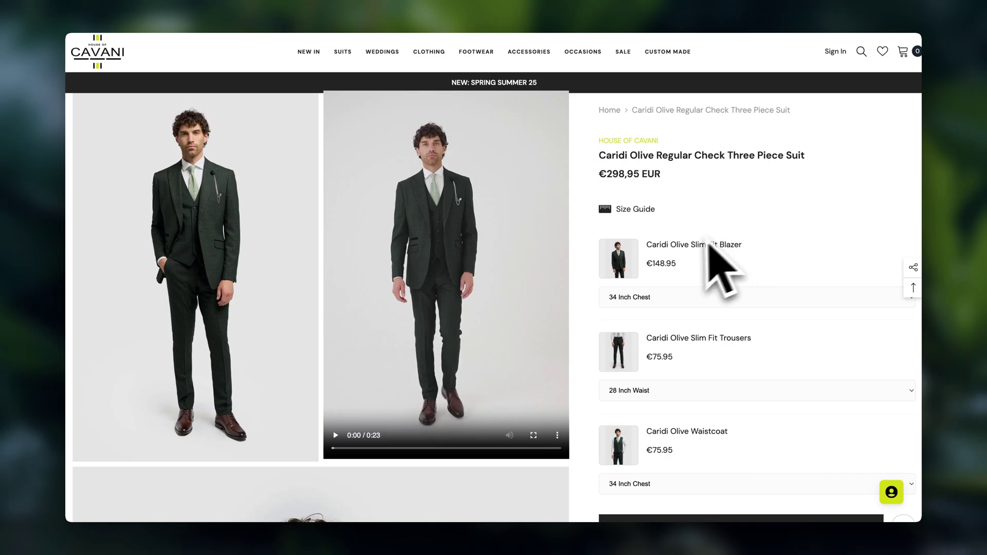
Scroll past the suit and wok pages down to the CabinZero Buy 2+ Backpacks offer.
{"action": "scroll", "coordinate": [705, 348], "scroll_direction": "down", "scroll_amount": 1}
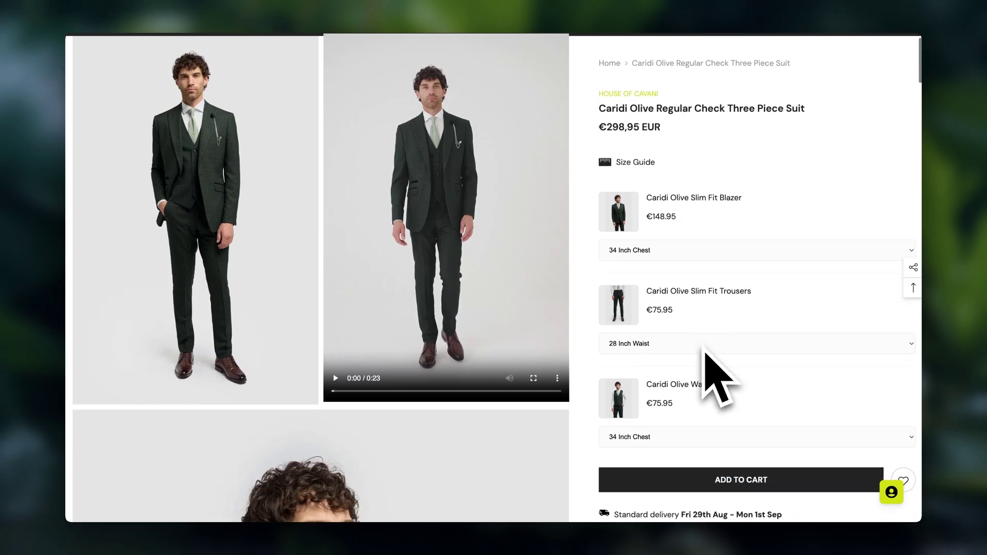
{"action": "scroll", "coordinate": [705, 349], "scroll_direction": "down", "scroll_amount": 5}
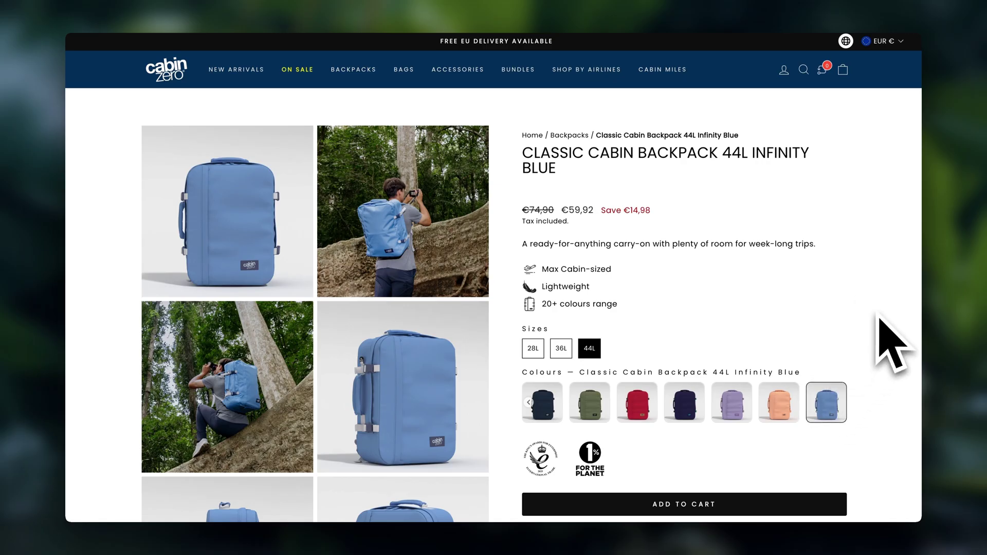
{"action": "scroll", "coordinate": [879, 324], "scroll_direction": "down", "scroll_amount": 5}
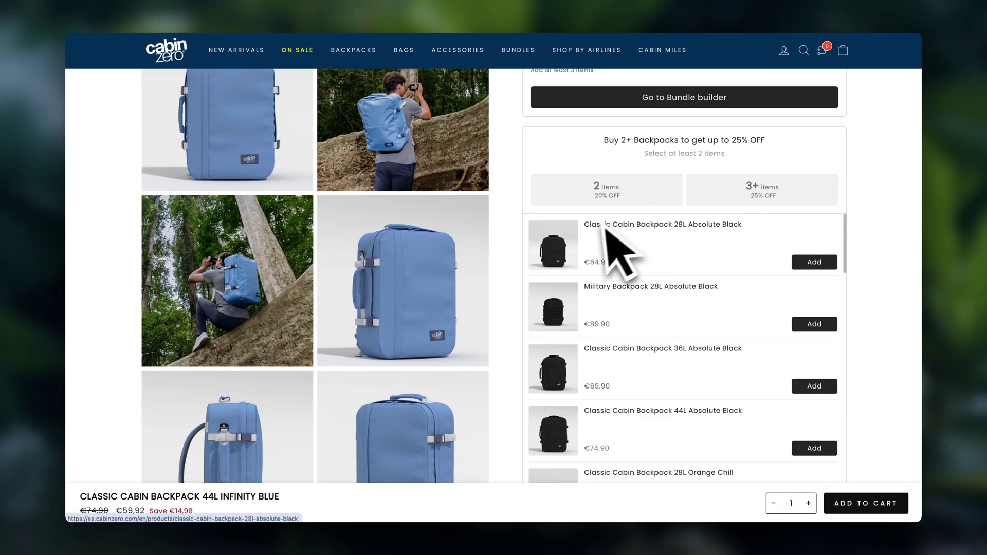
{"action": "scroll", "coordinate": [779, 232], "scroll_direction": "down", "scroll_amount": 2}
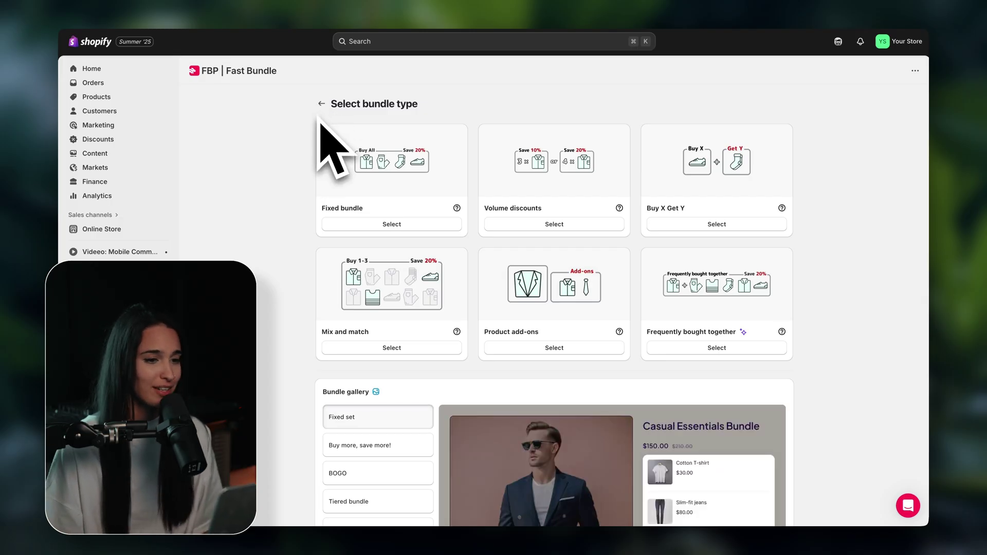
{"action": "left_click", "coordinate": [349, 229]}
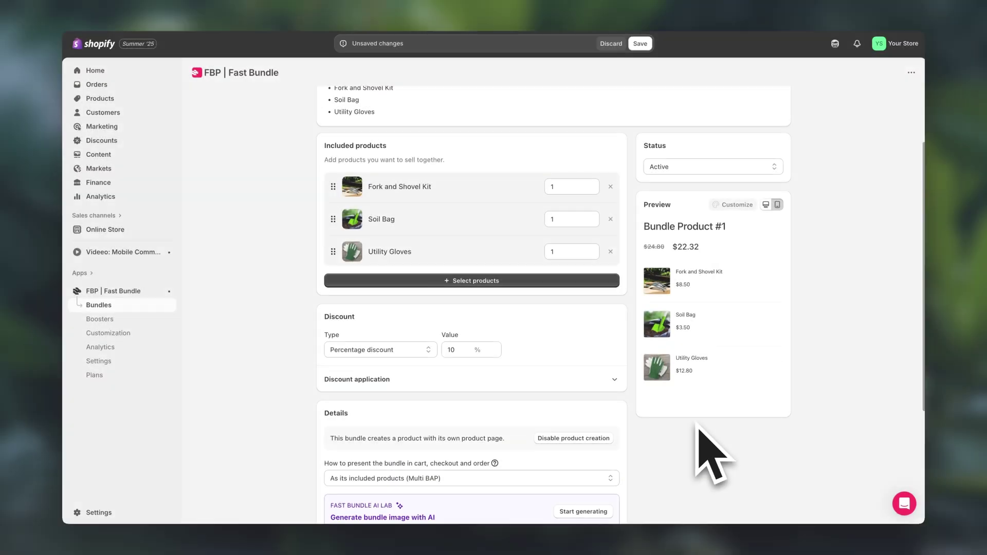
{"action": "scroll", "coordinate": [714, 457], "scroll_direction": "down", "scroll_amount": 1}
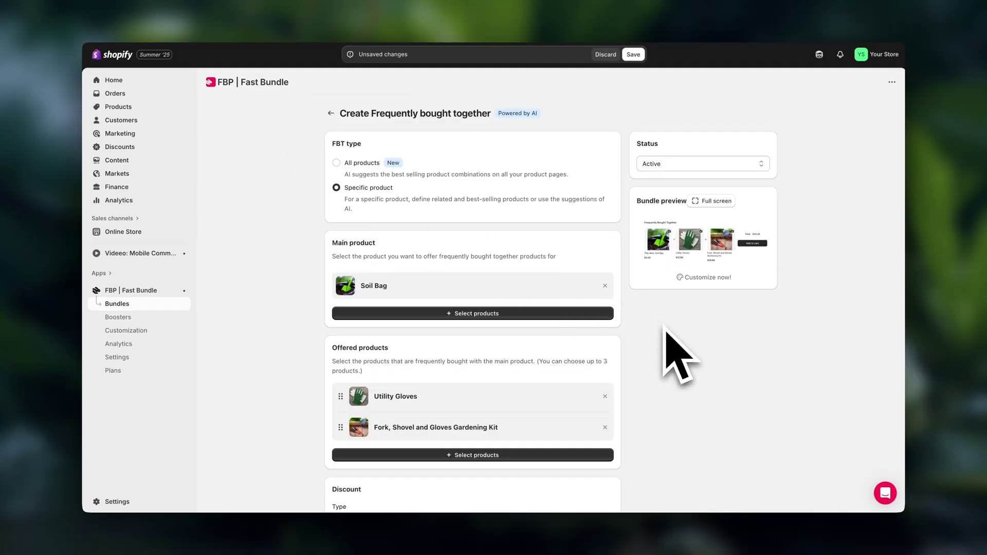
{"action": "scroll", "coordinate": [665, 333], "scroll_direction": "down", "scroll_amount": 2}
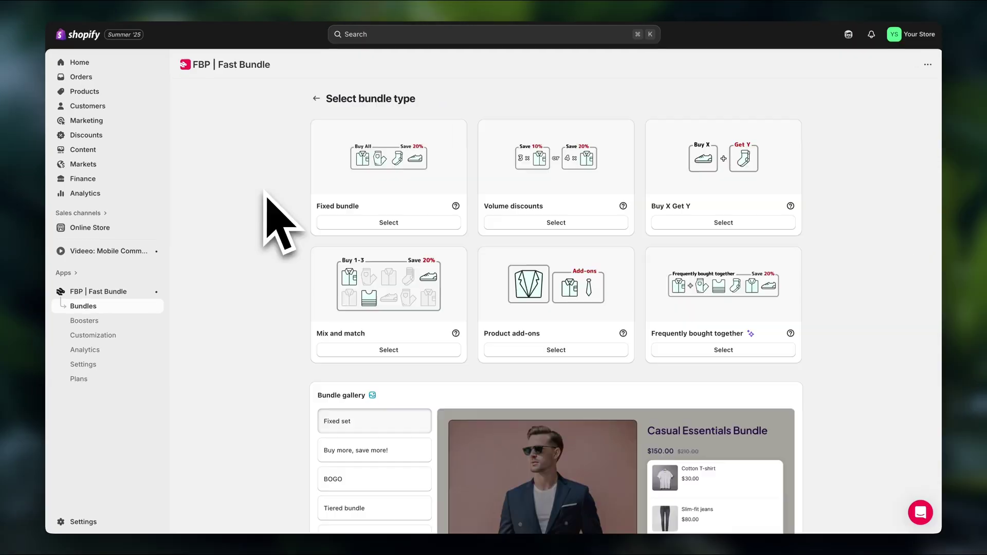
Return to the Bundles list, go to the Fast Bundle home dashboard, and open its support chat.
{"action": "left_click", "coordinate": [316, 98]}
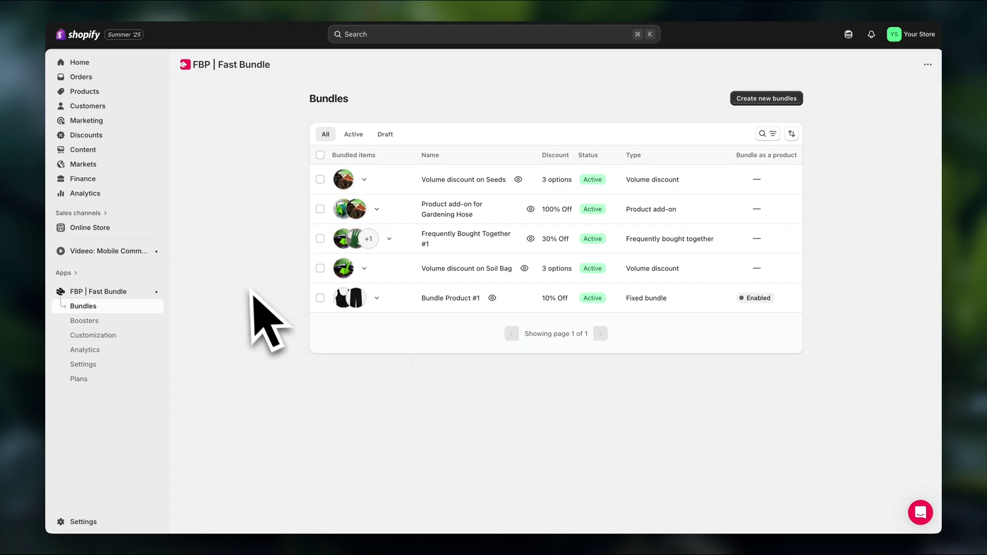
{"action": "left_click", "coordinate": [115, 353]}
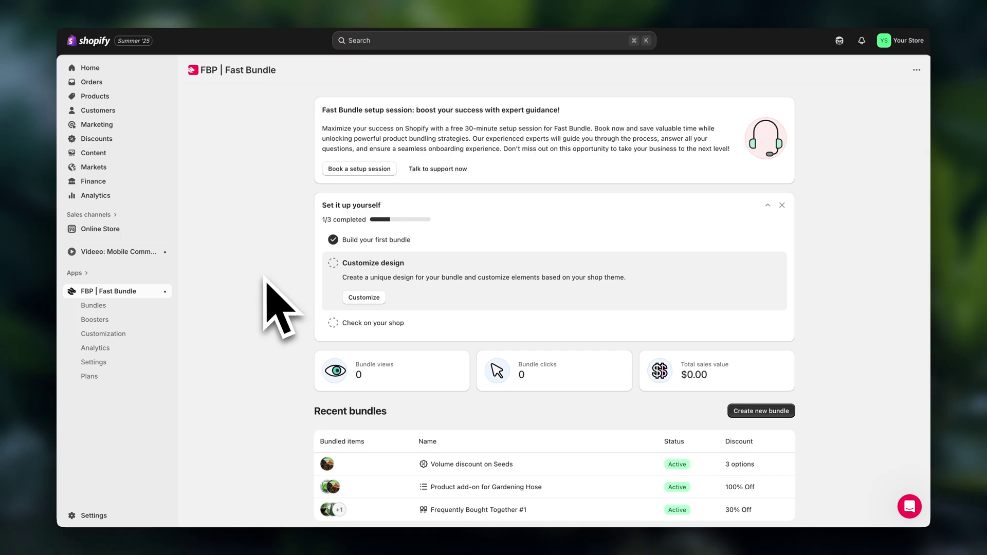
{"action": "left_click", "coordinate": [909, 508]}
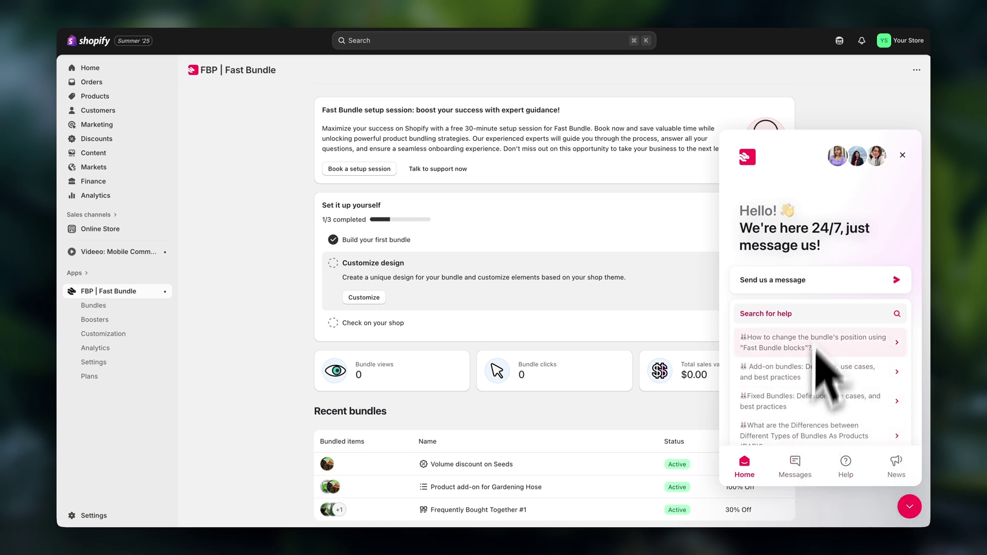
Start a support message, then jump the course lesson video ahead to 2:00 and 3:19.
{"action": "left_click", "coordinate": [819, 286]}
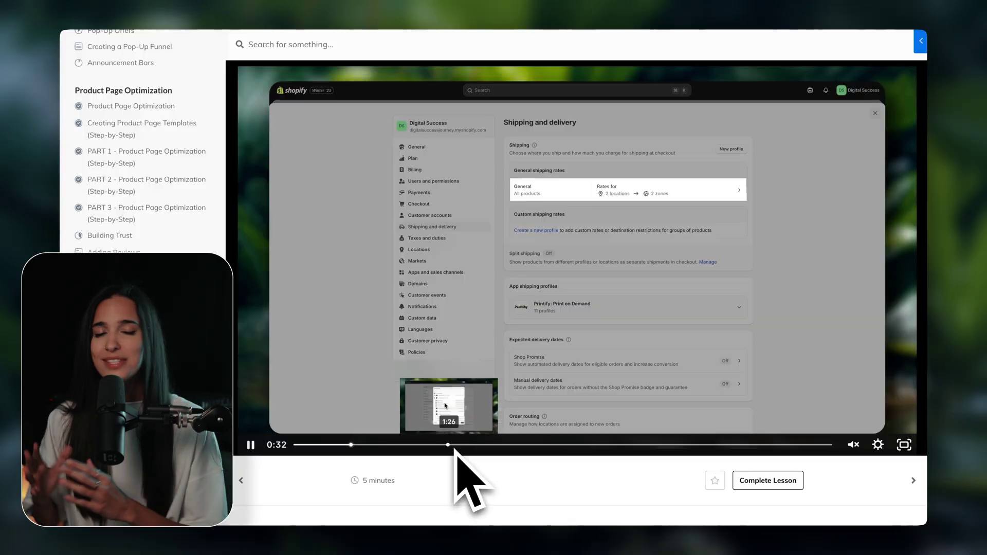
{"action": "left_click", "coordinate": [507, 445]}
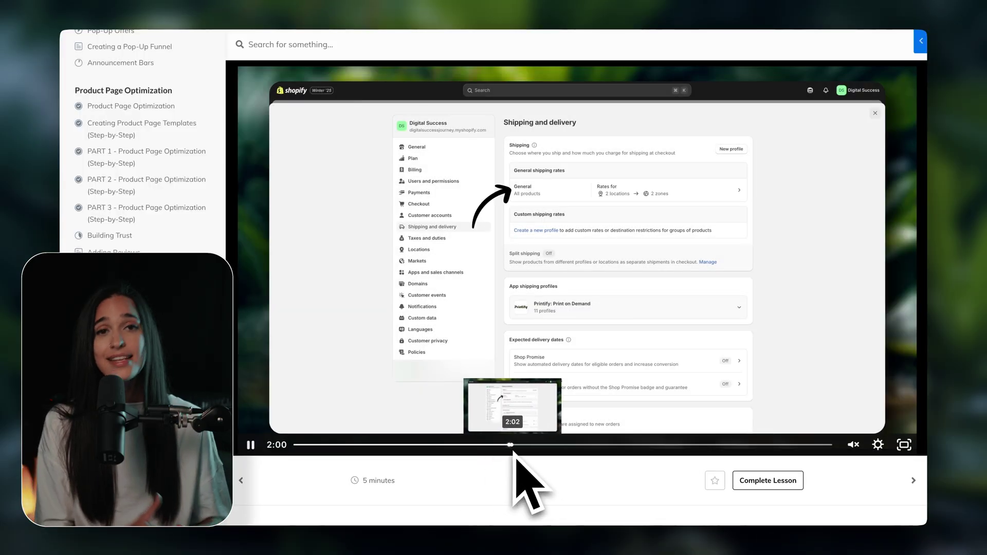
{"action": "left_click", "coordinate": [600, 445]}
{"action": "left_click", "coordinate": [650, 445]}
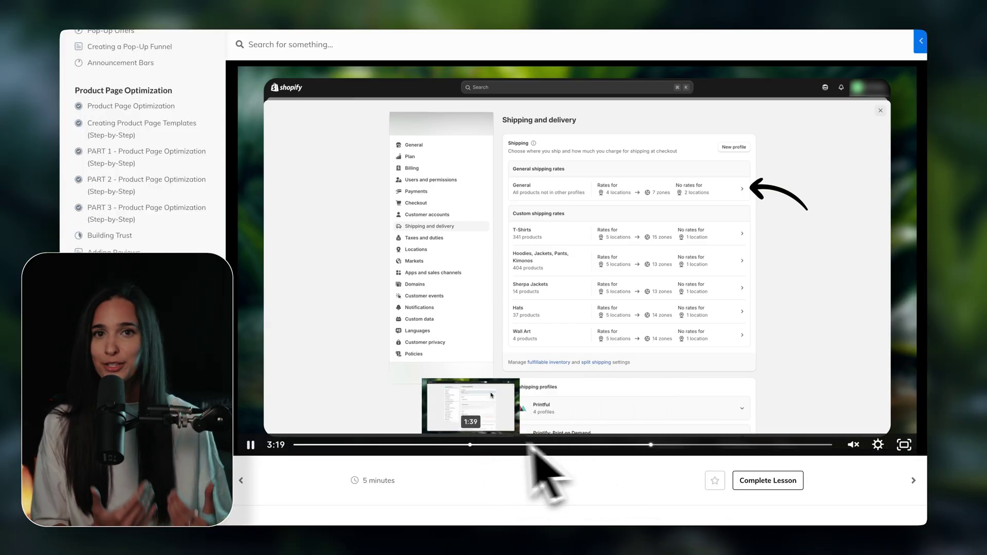